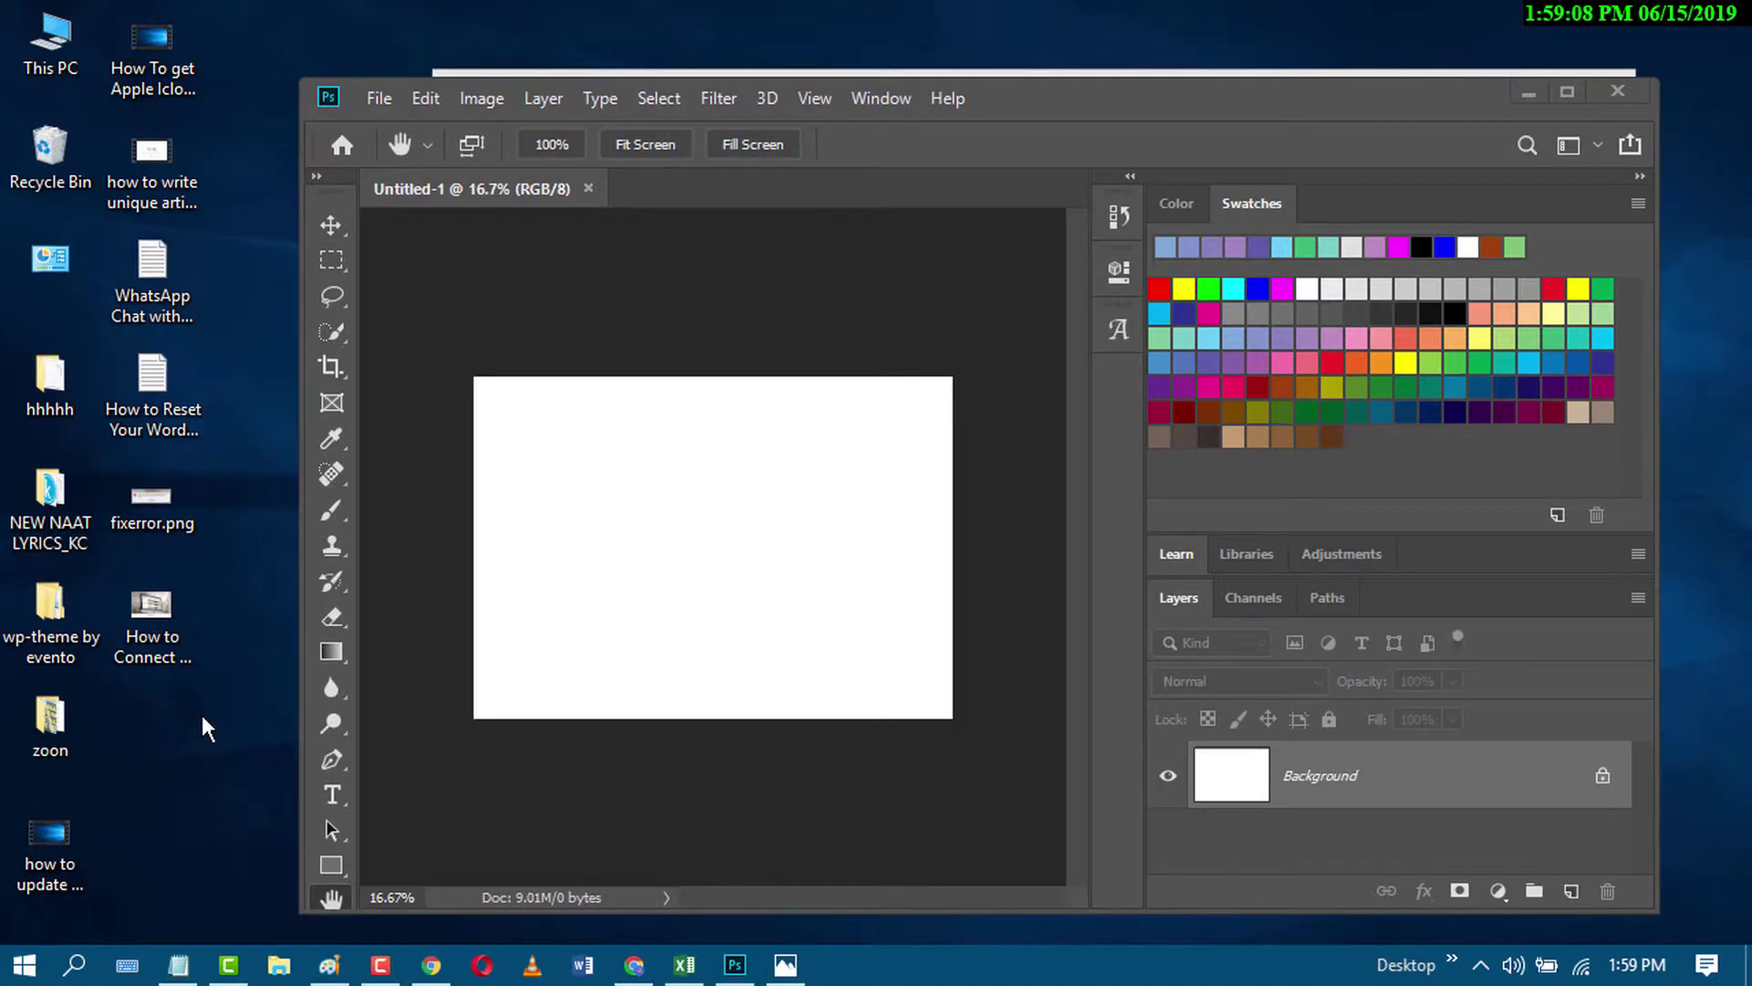
Open the 'How to Connect YouTube Account to Twitter' desktop picture with Paint
right_click(145, 630)
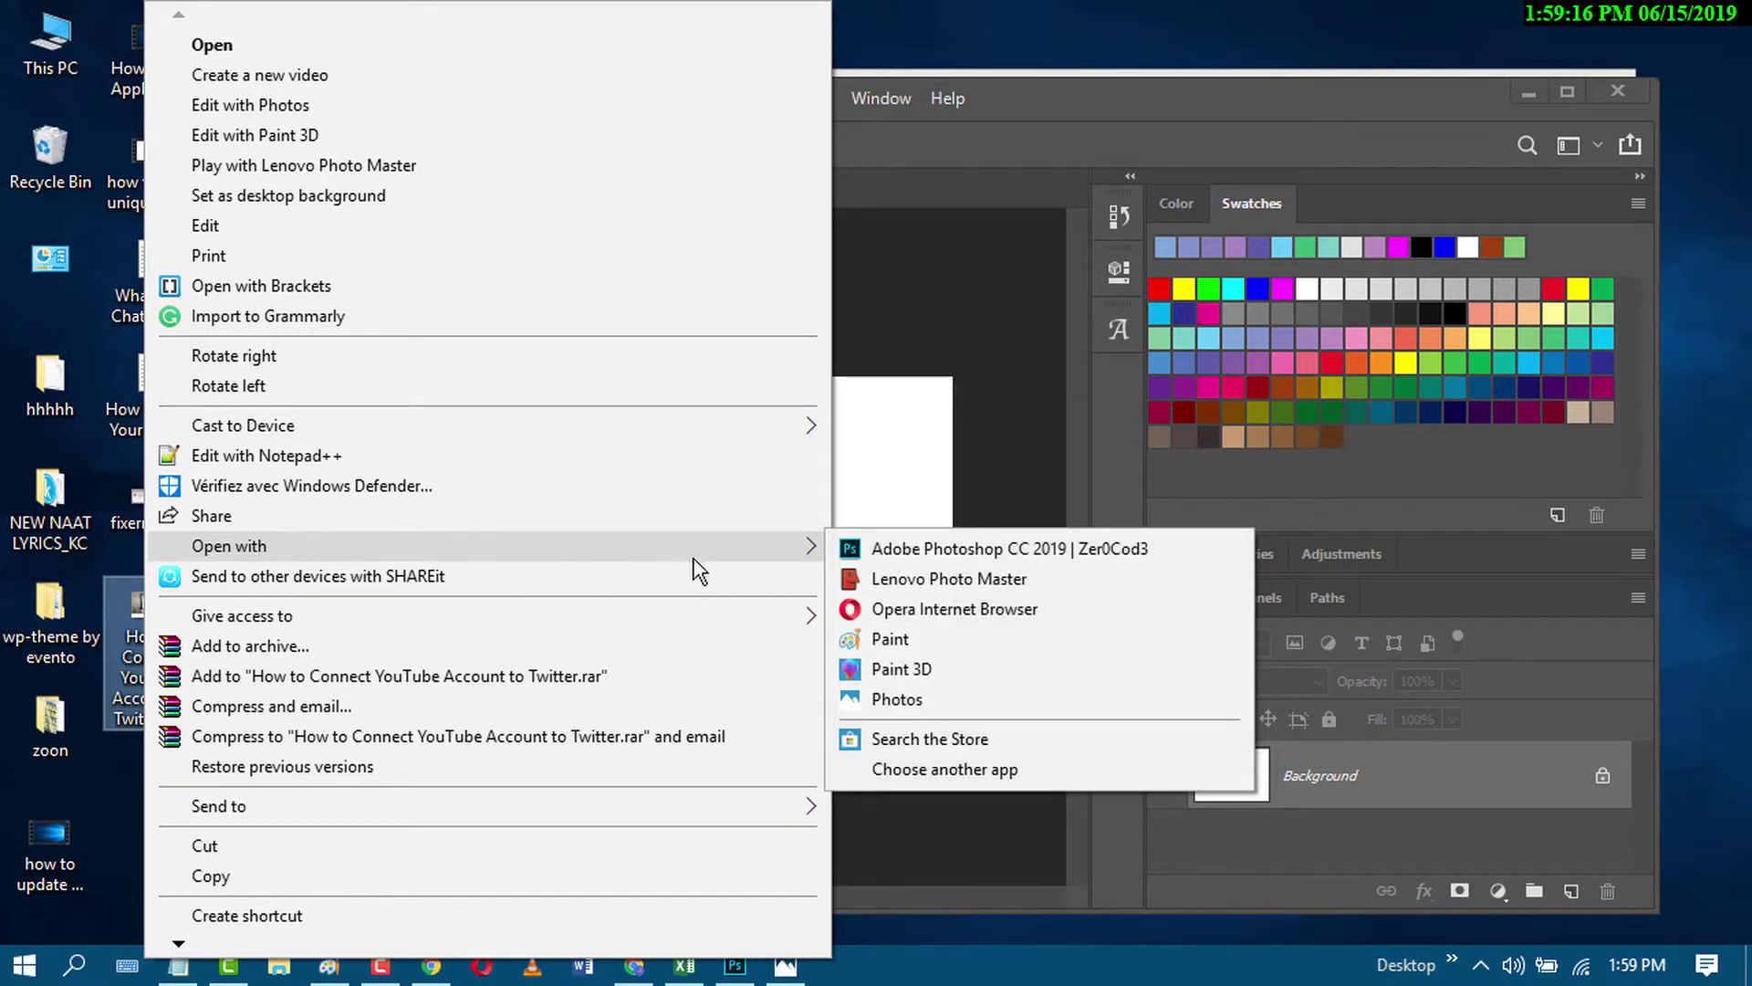
mouse_move(412, 546)
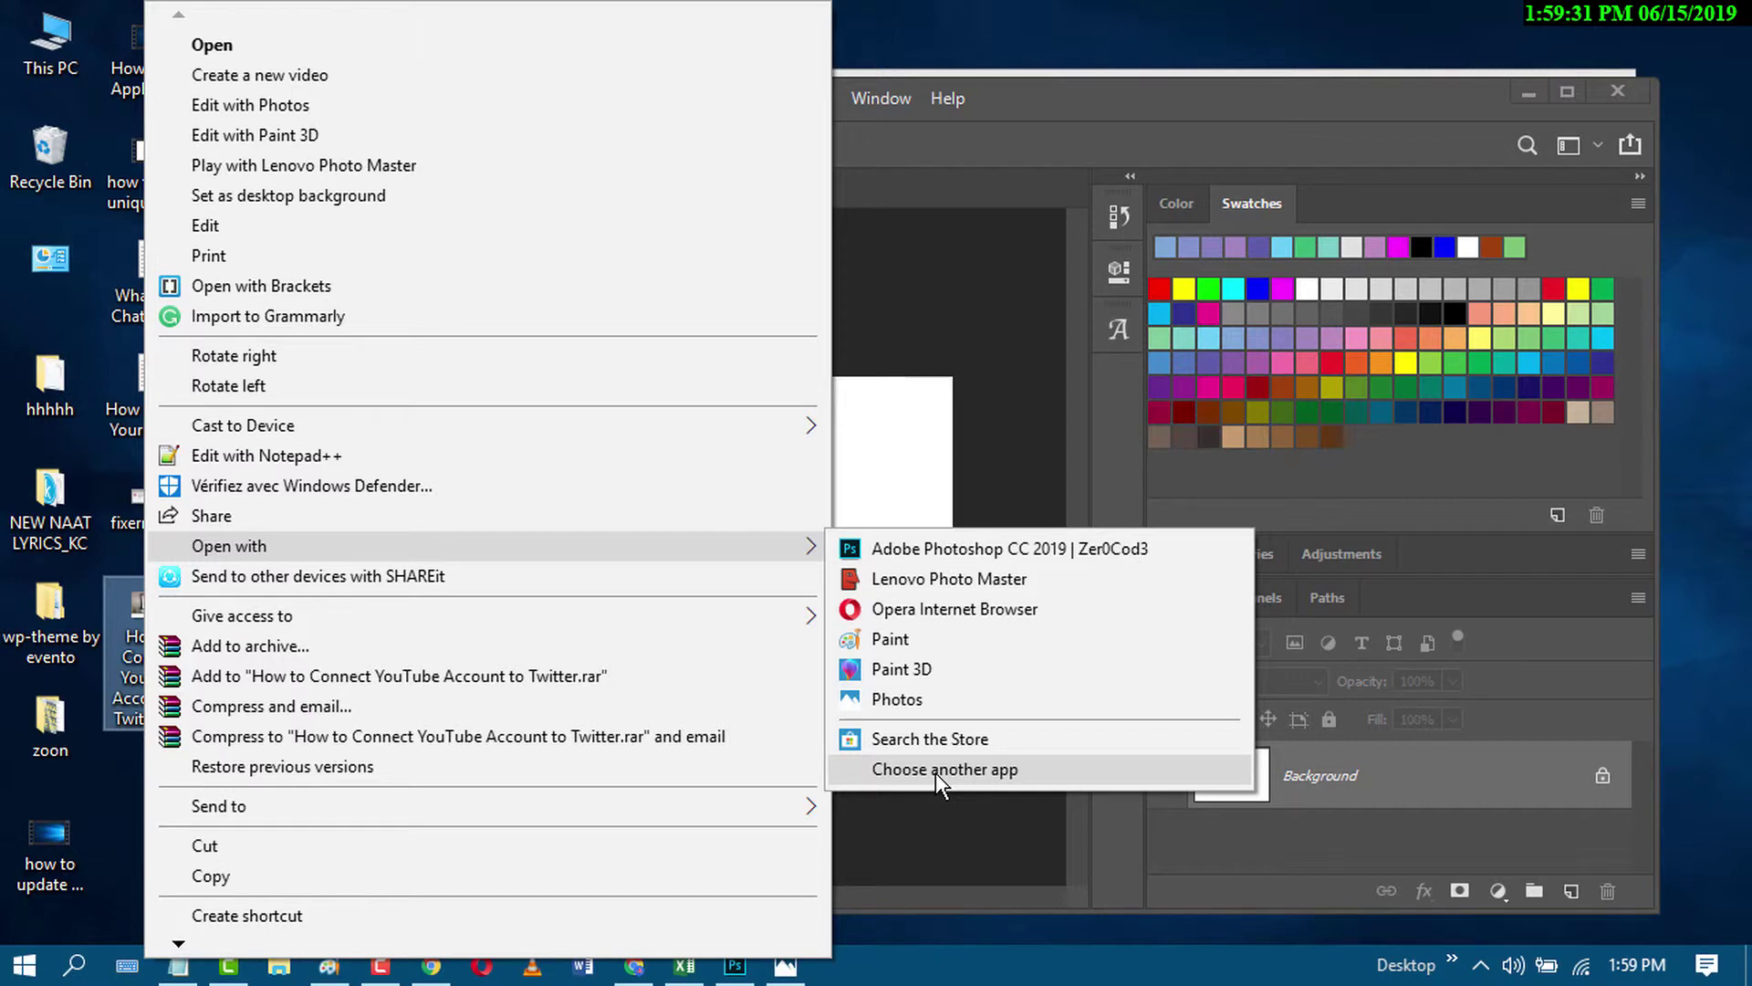
left_click(890, 648)
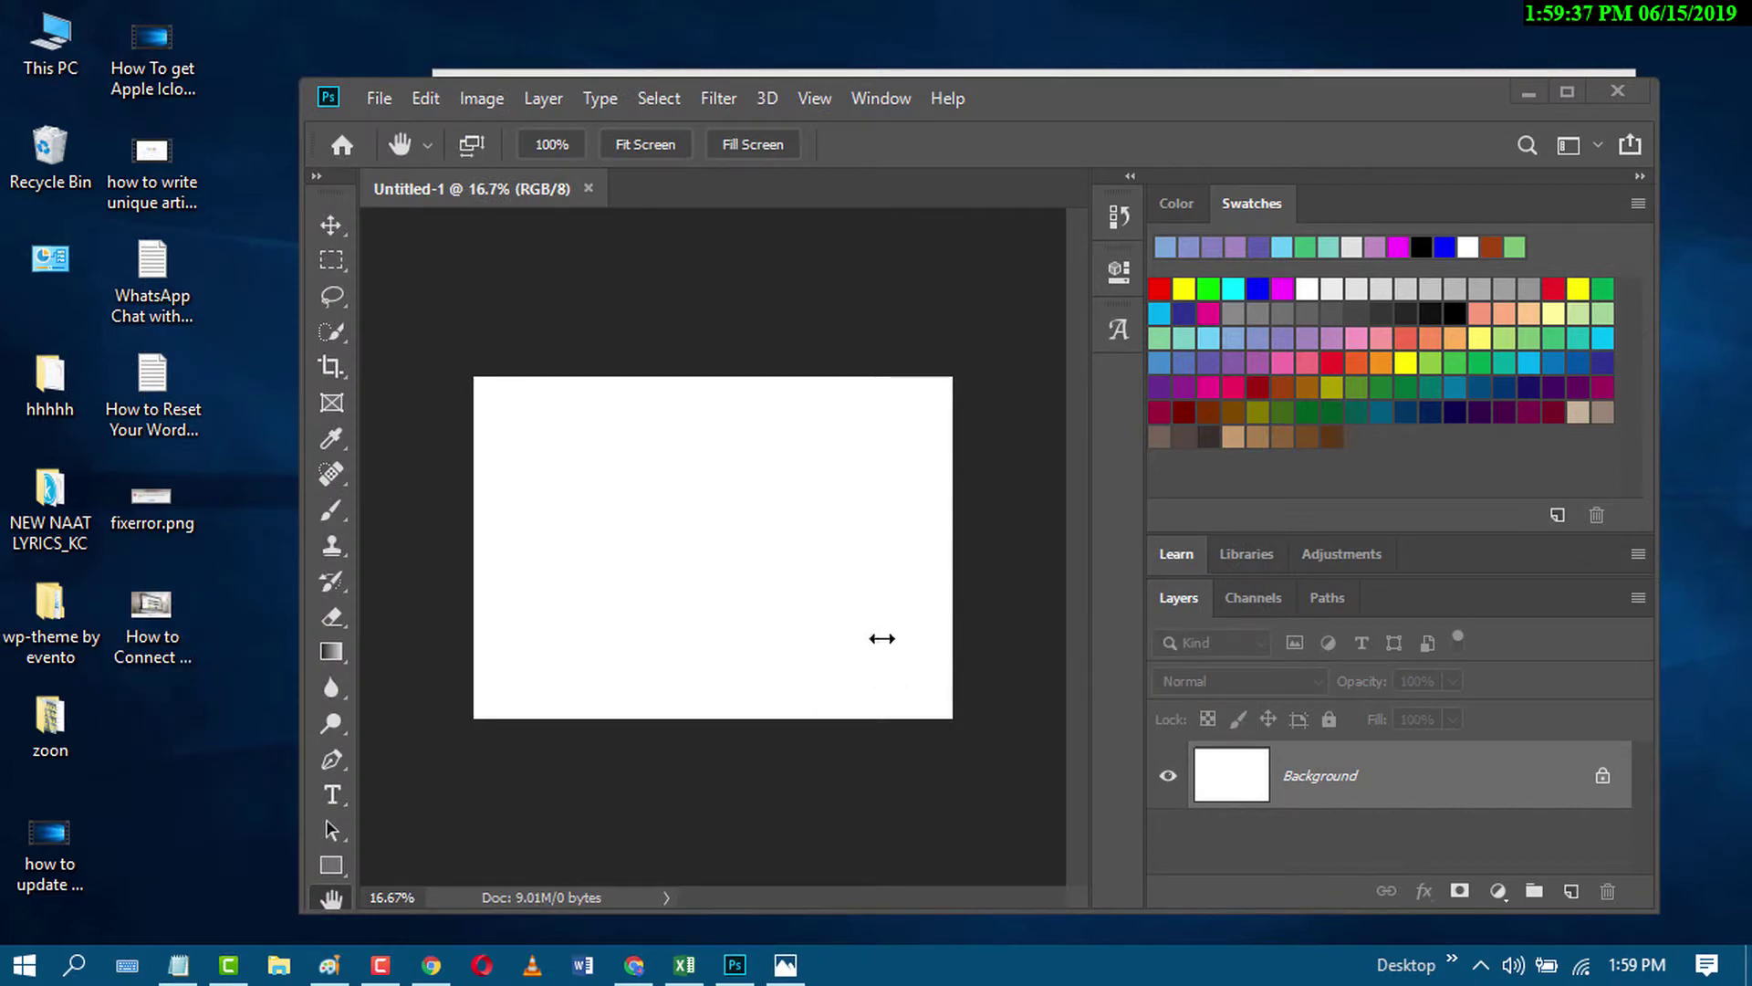
Save the picture from Paint as a JPEG copy named yy.jpg on the Desktop
left_click(153, 630)
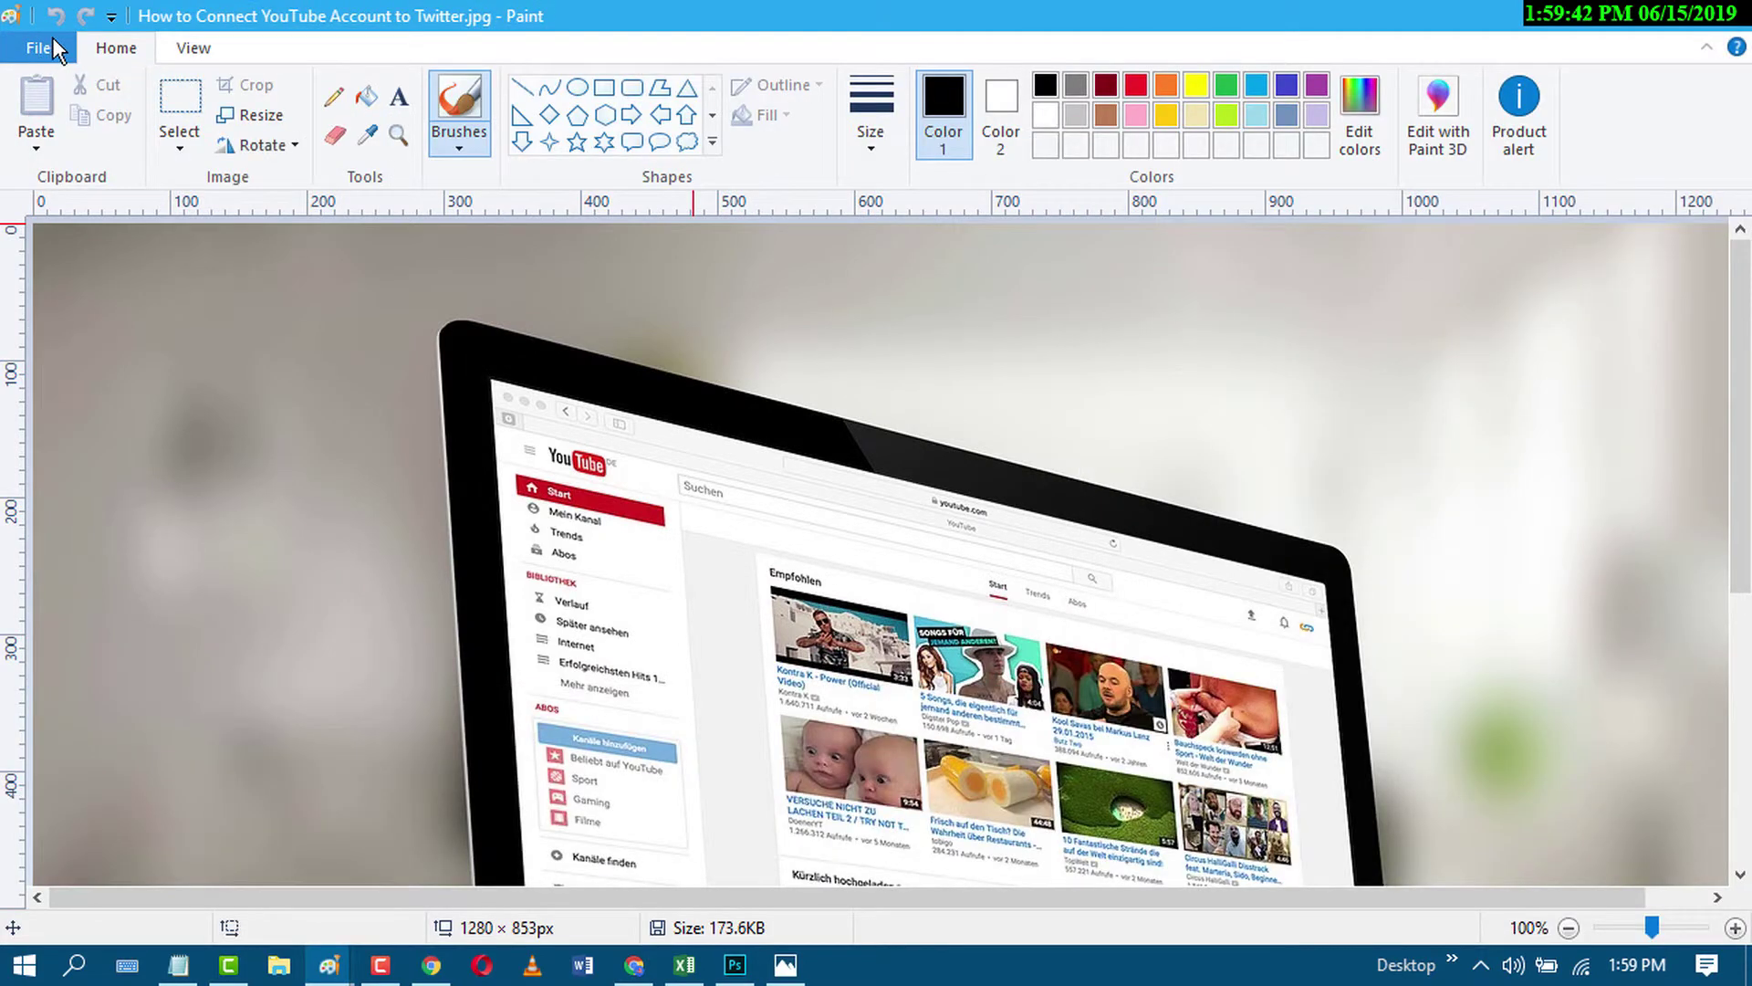
left_click(52, 37)
mouse_move(88, 275)
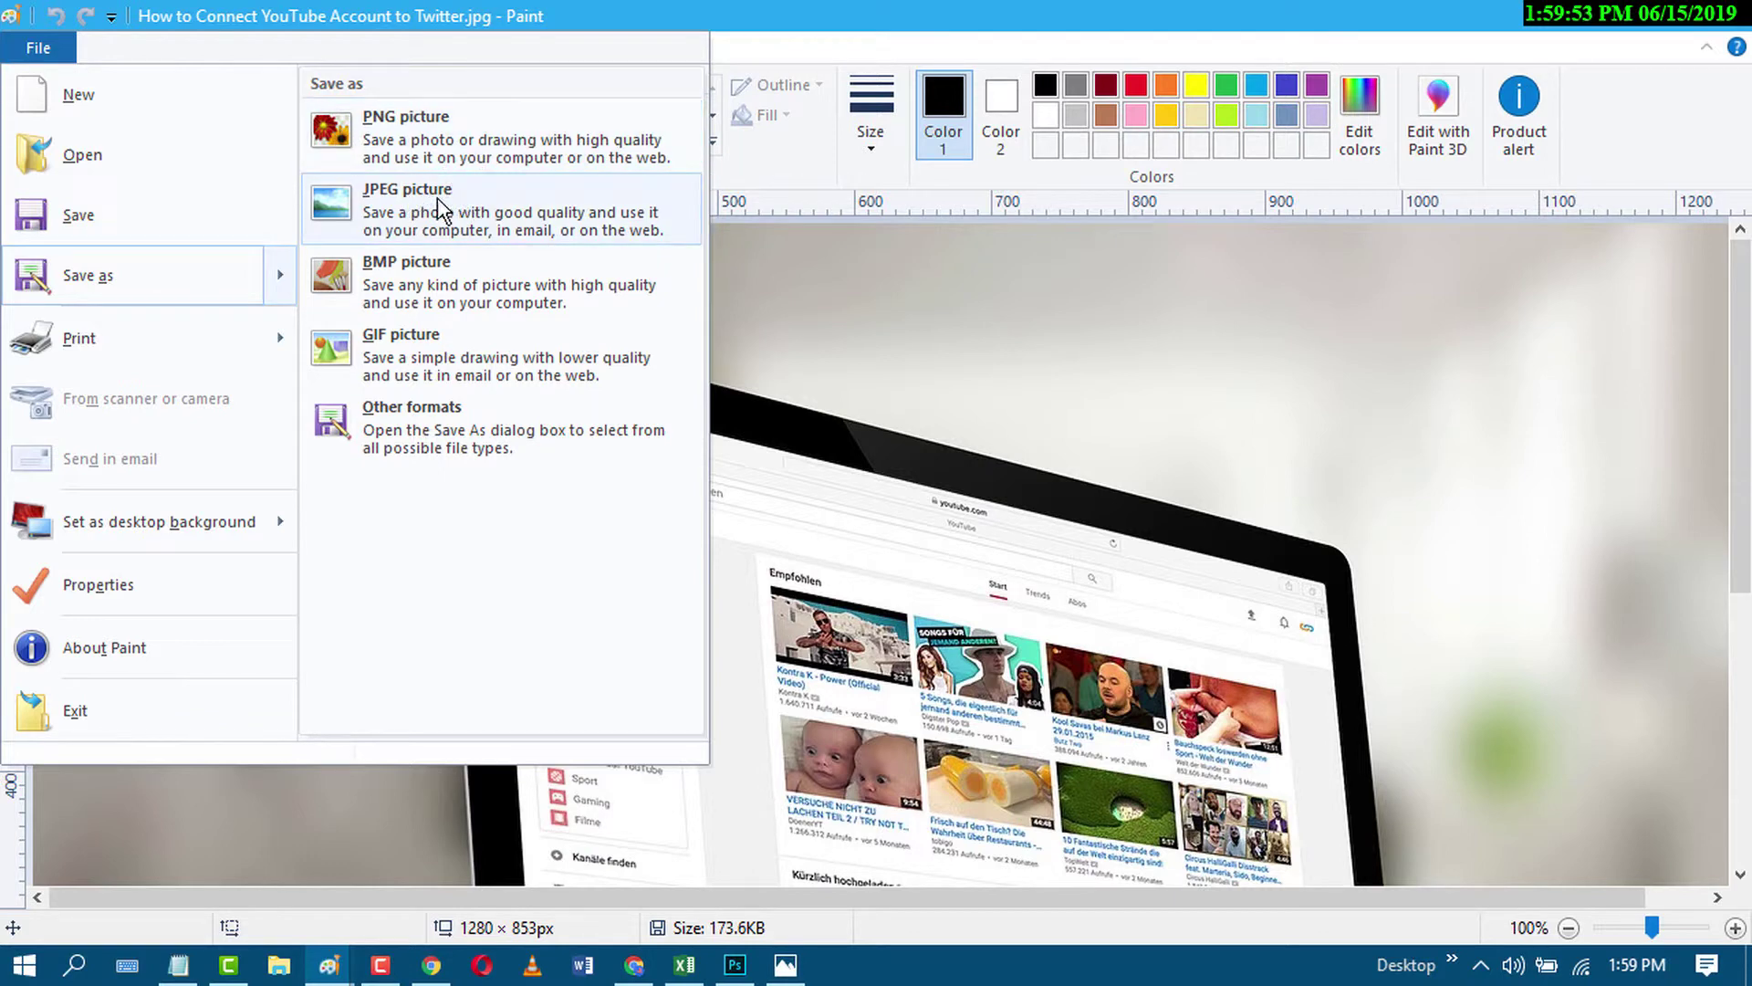
left_click(428, 211)
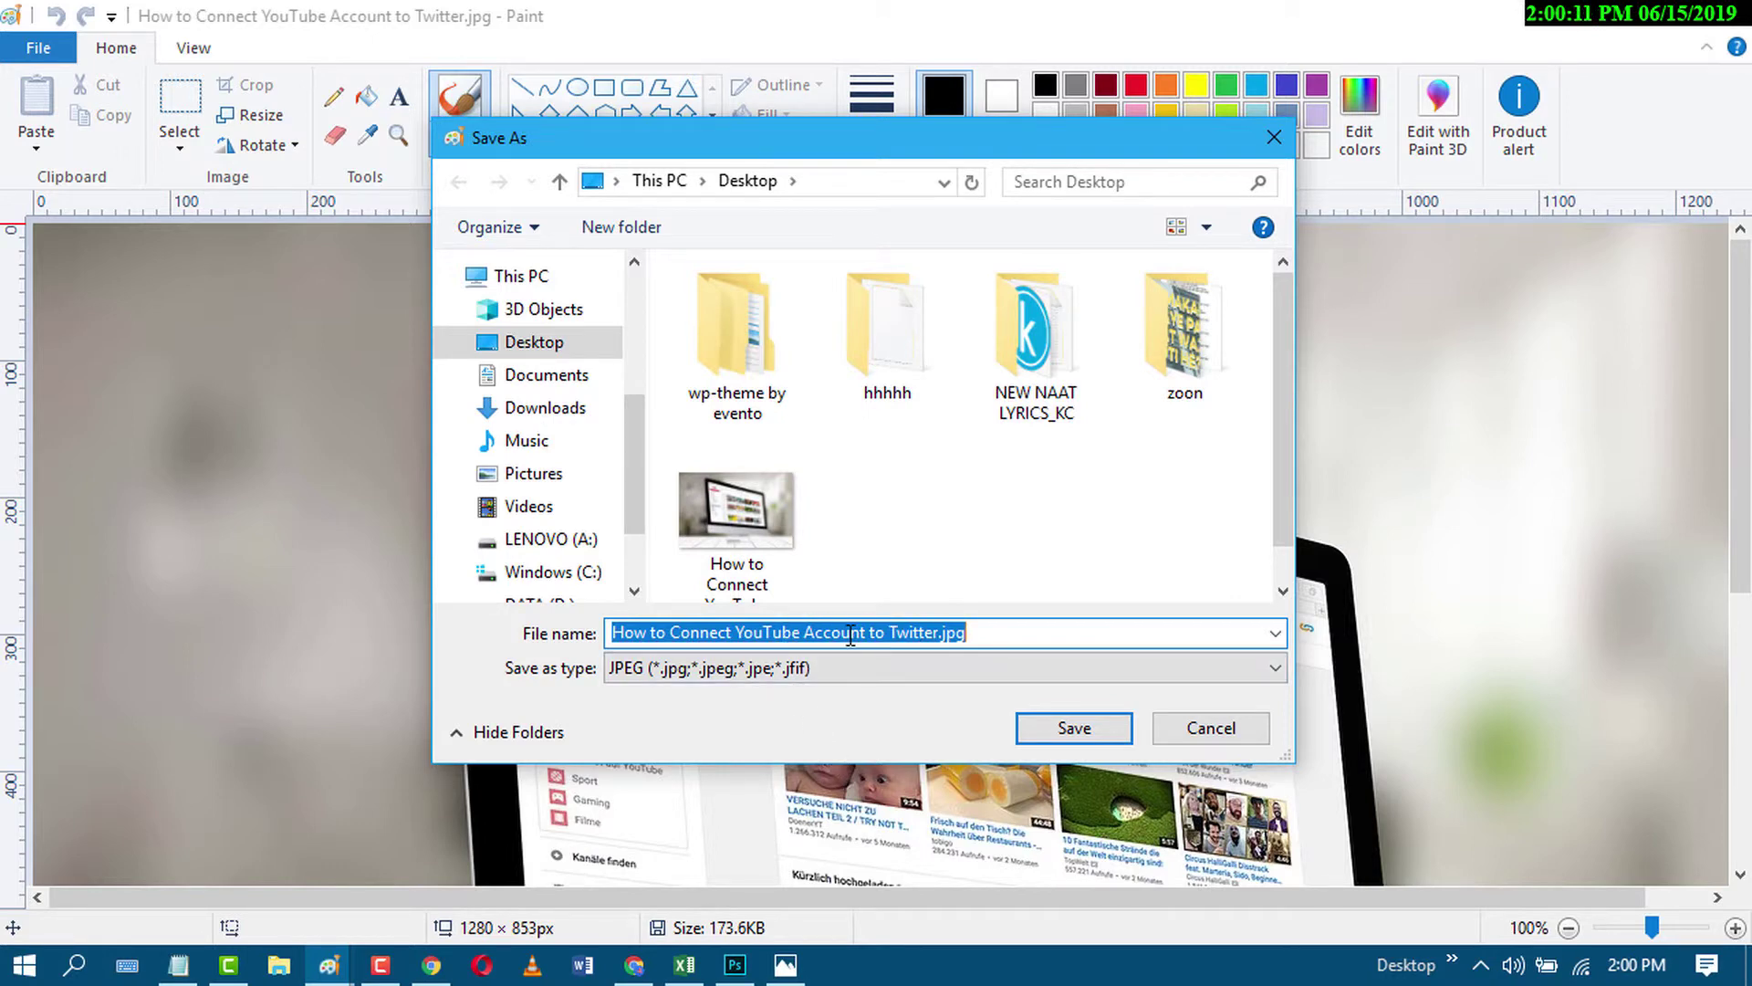
type("yy.jpg")
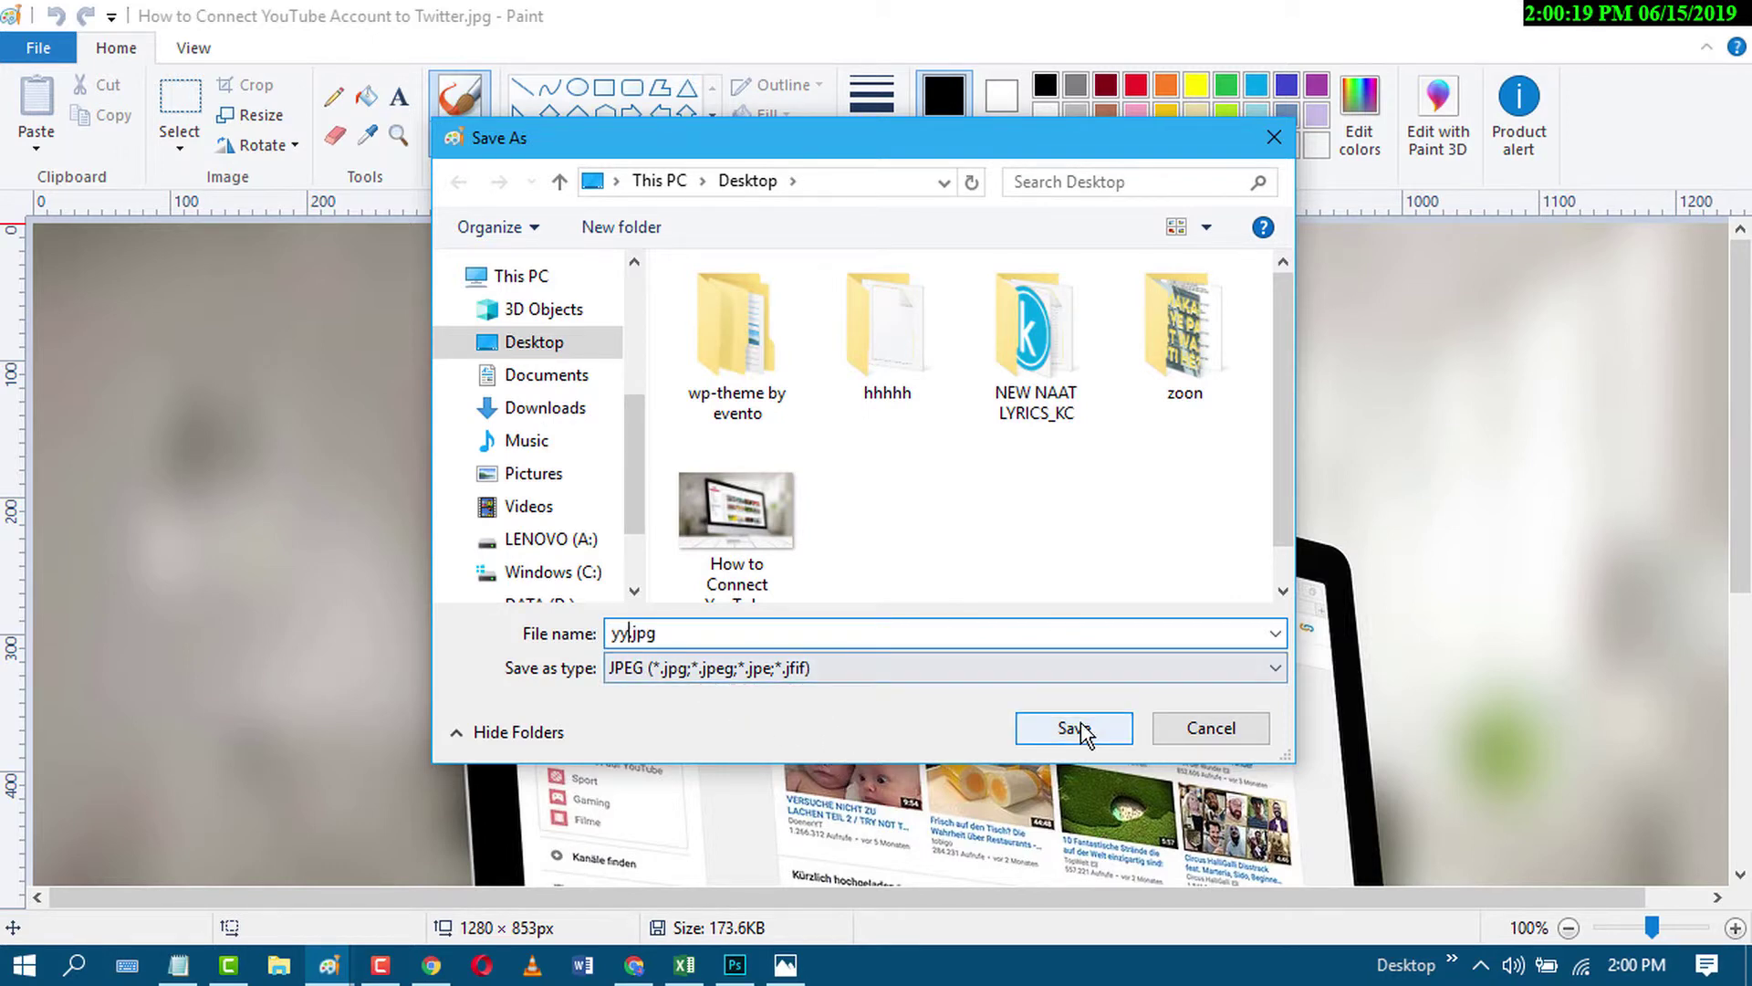
left_click(1073, 727)
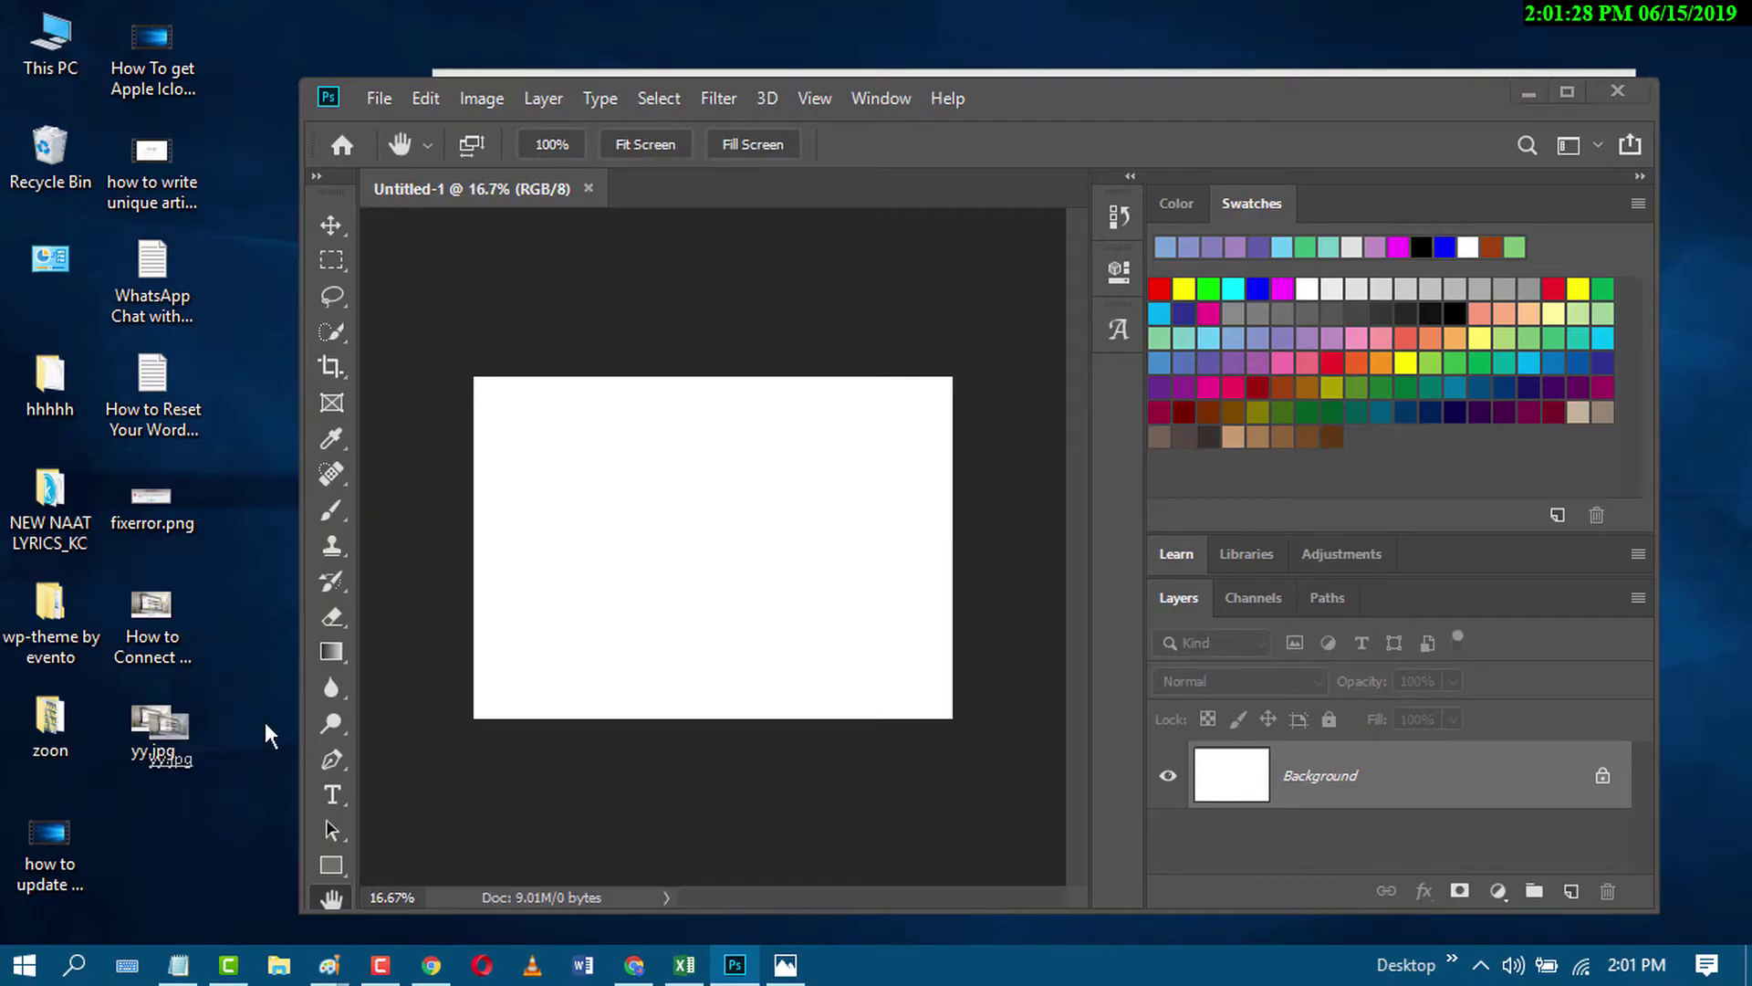
Drag yy.jpg onto the Untitled-1 canvas and commit it as layer yy
left_click_drag(709, 569, 709, 569)
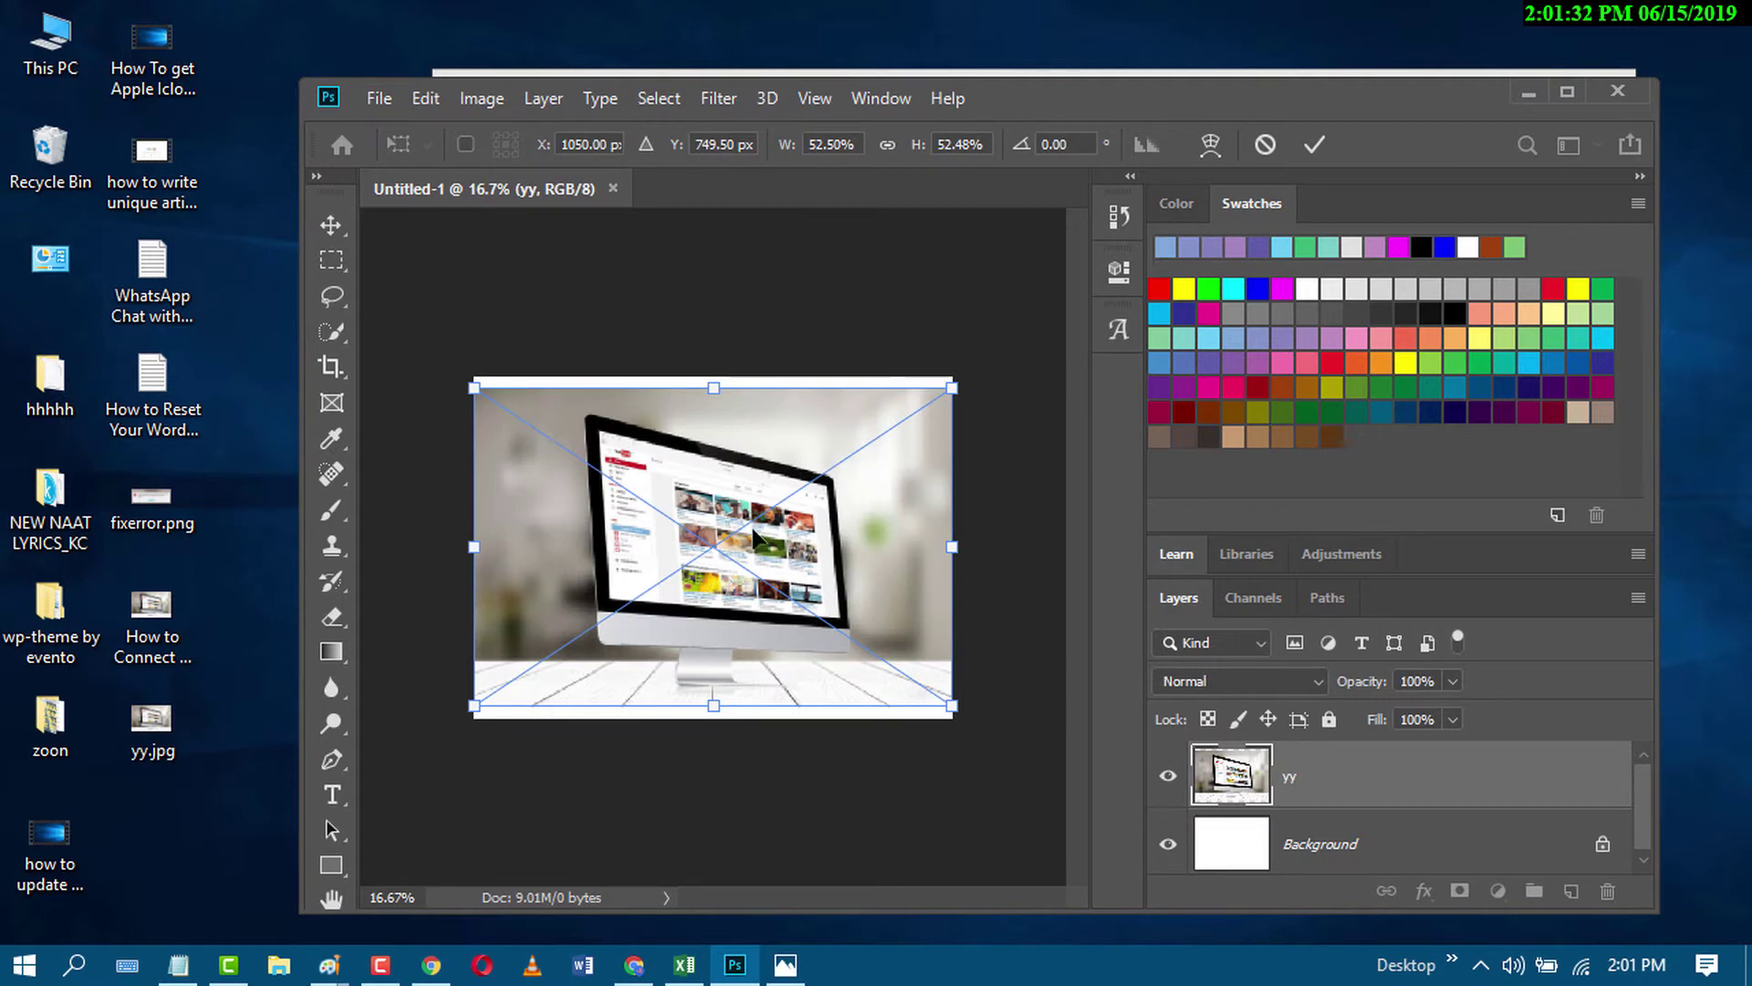
left_click(1314, 145)
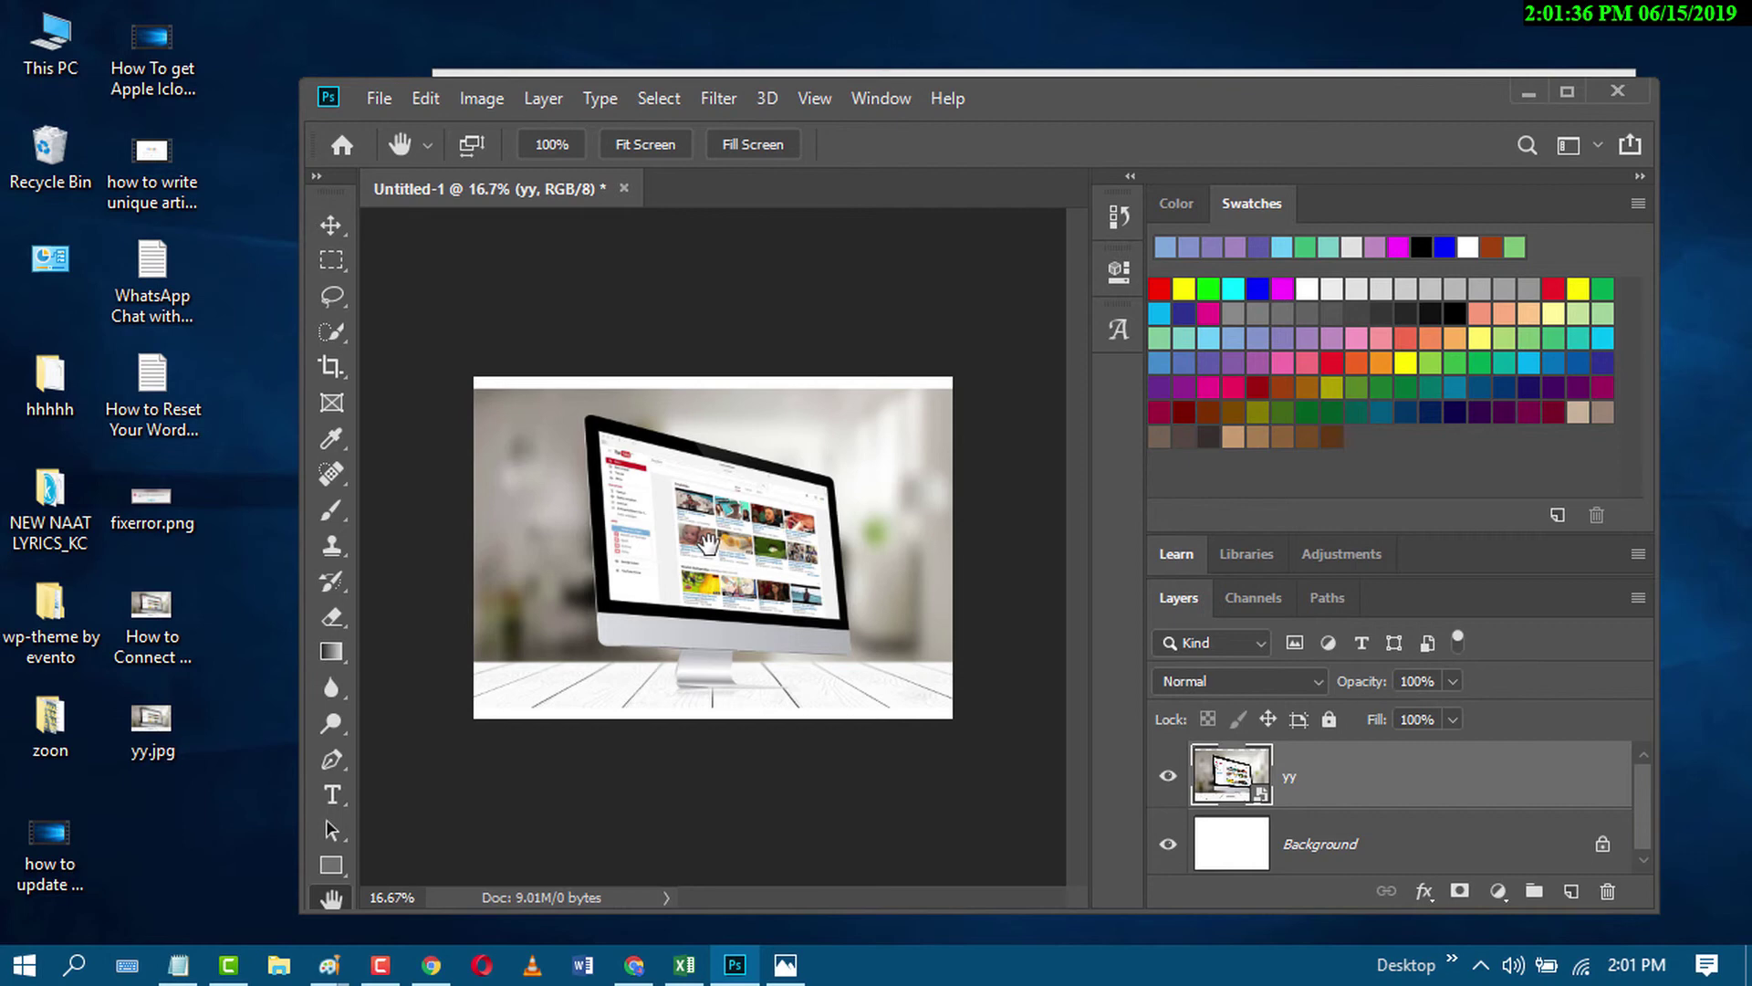